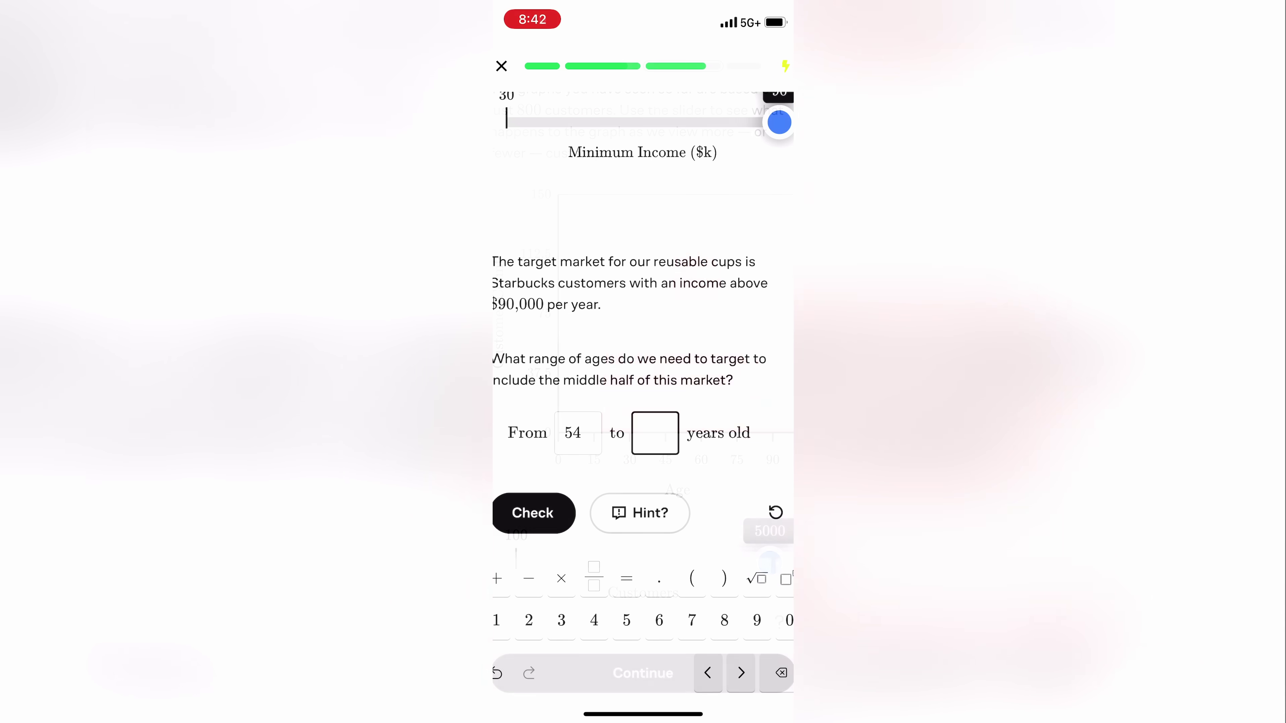
- Answer 7 as the upper age, check it, then set both scatter-plot axes to Log
type("7")
left_click(533, 512)
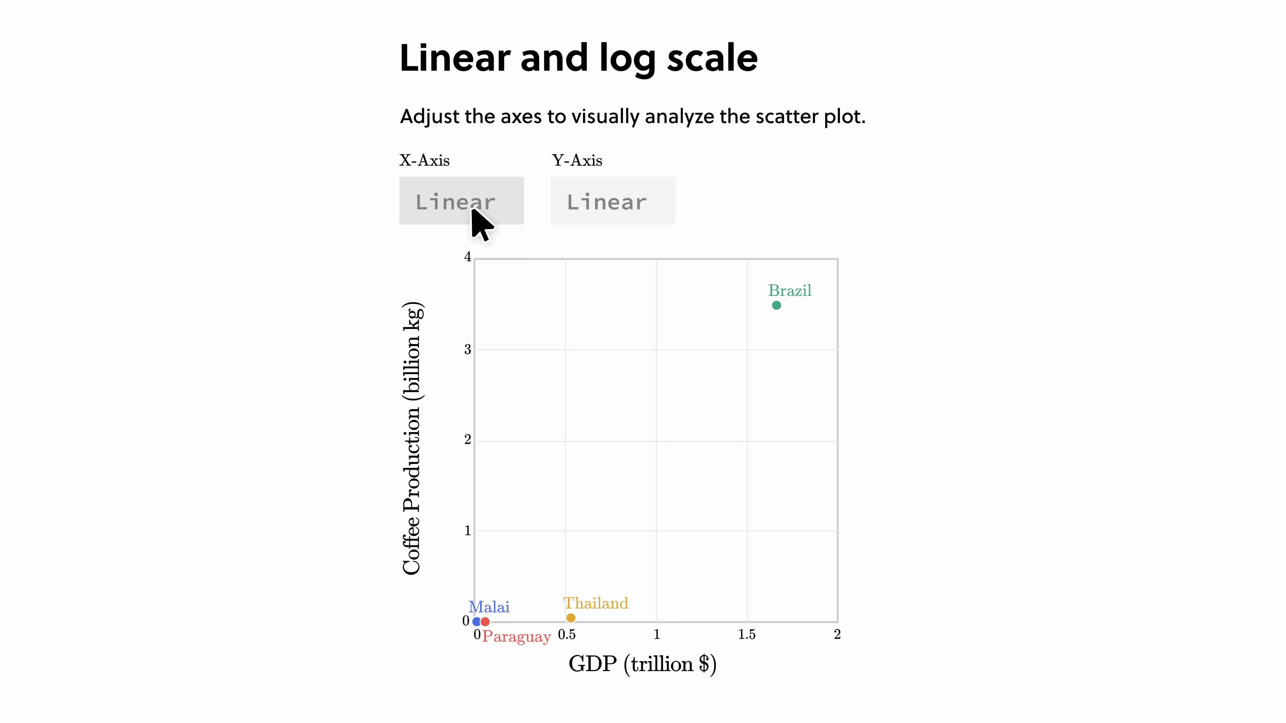
left_click(486, 208)
left_click(658, 208)
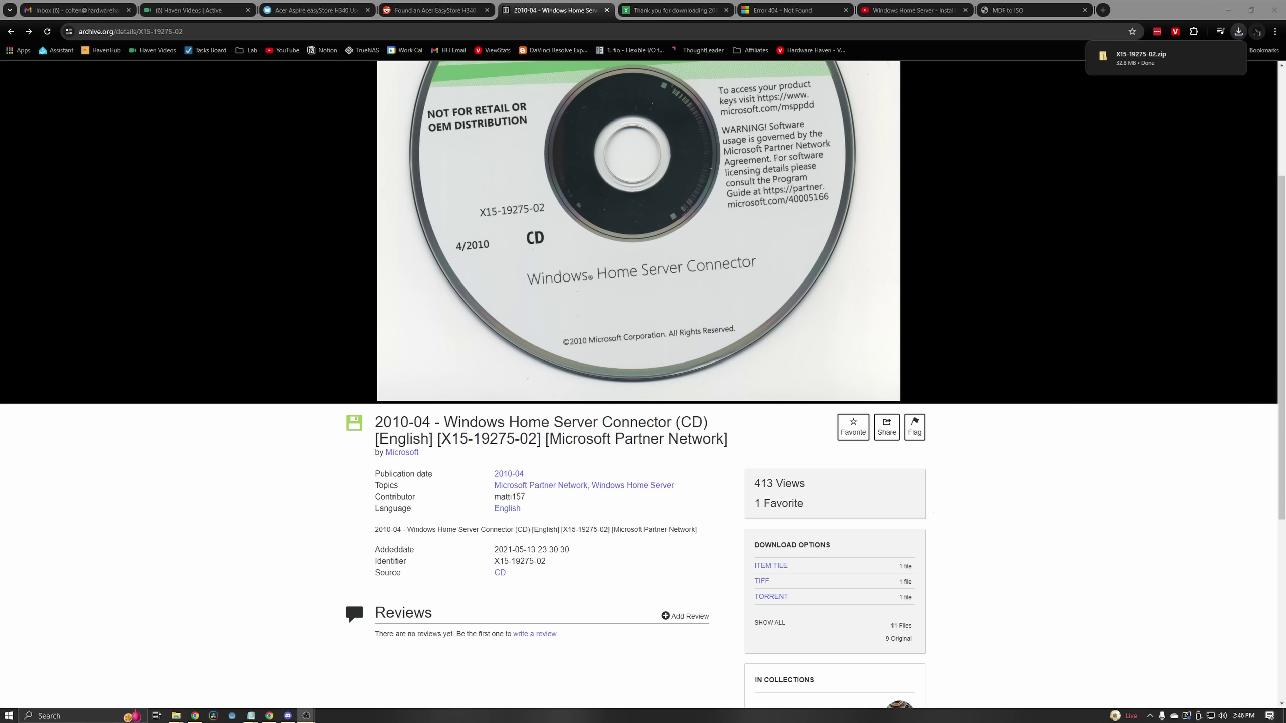
scroll(1019, 235, "up", 4)
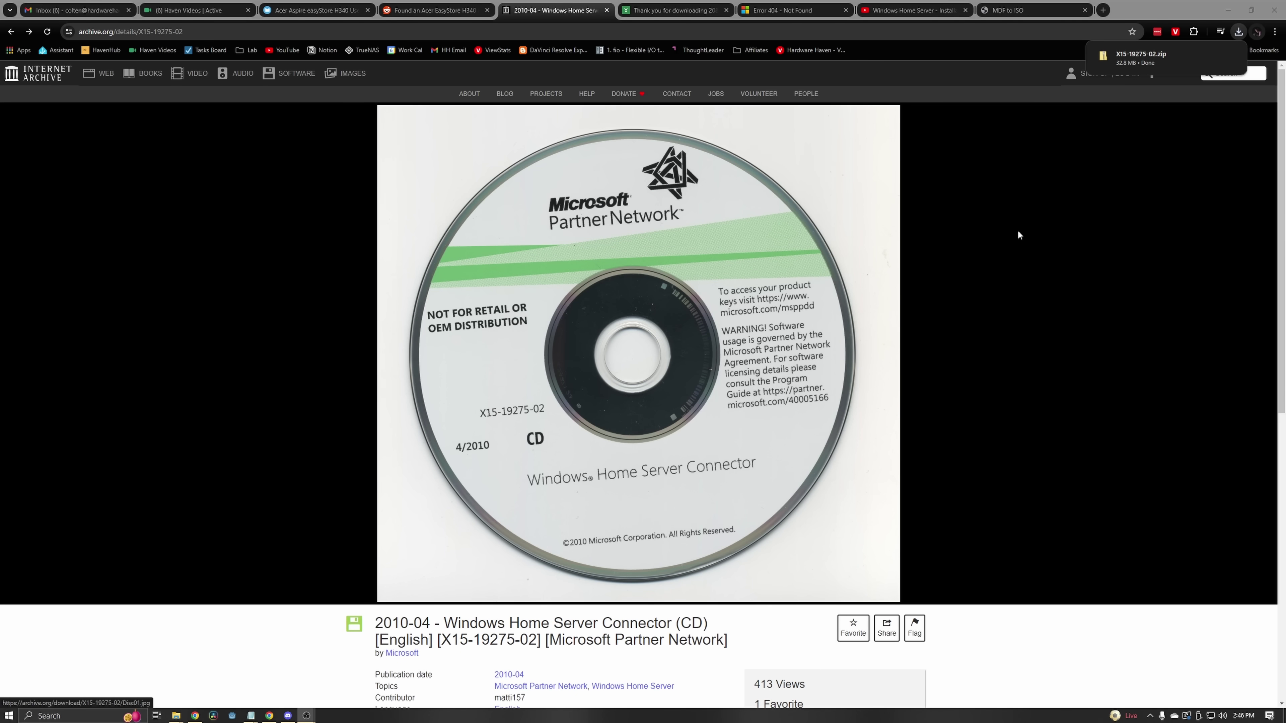
- Reveal X15-19275-02.zip in the Downloads folder from the browser's download bubble
left_click(1211, 57)
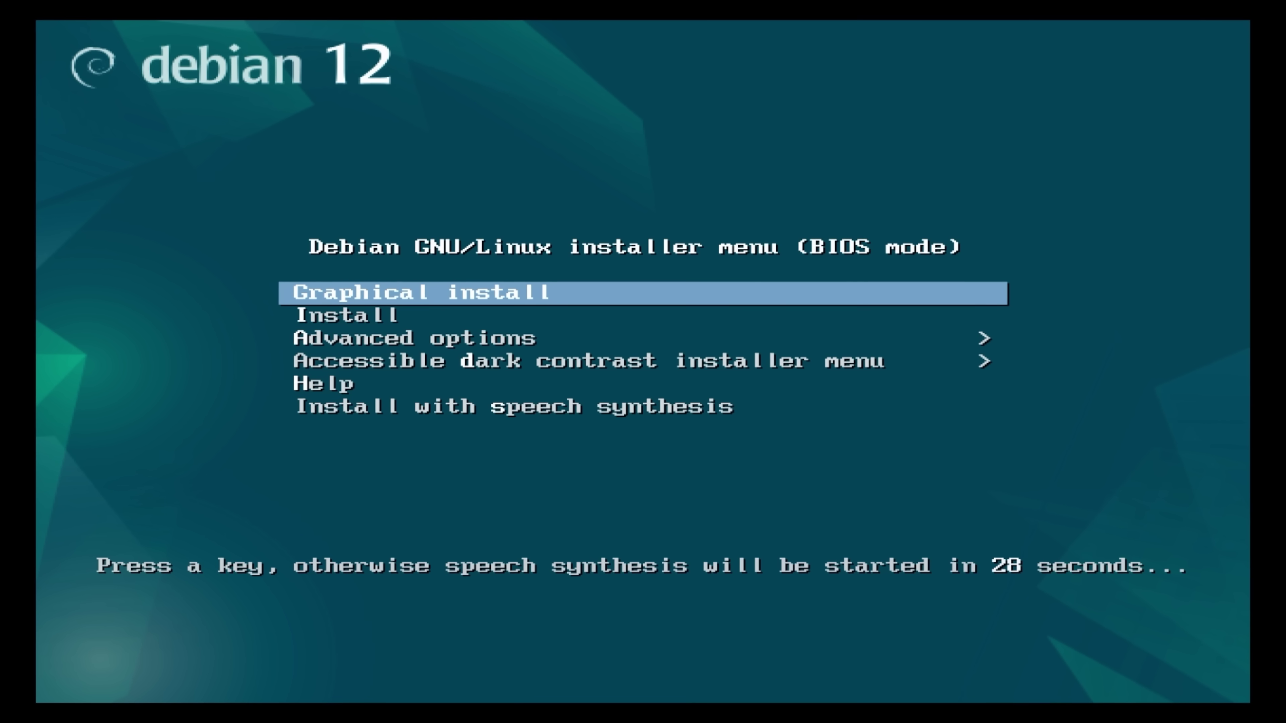
- Choose the non-graphical Install option in the Debian 12 installer menu
key("Down")
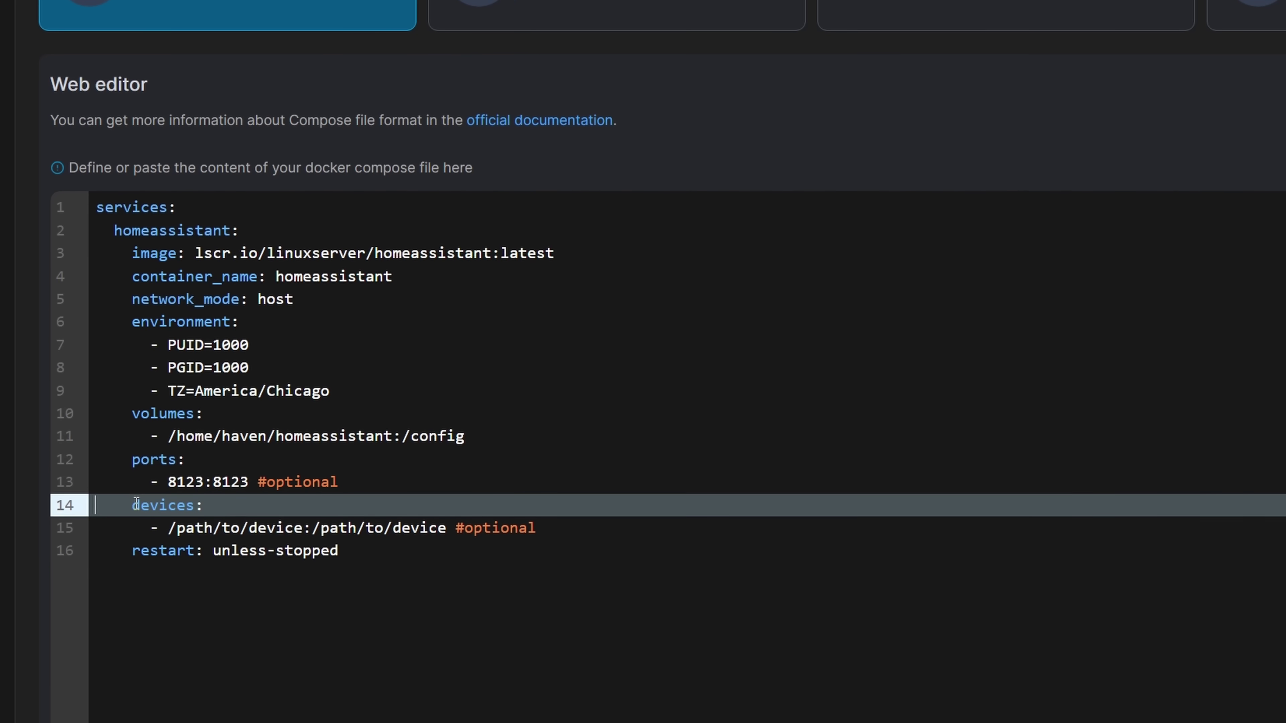
- Comment out devices lines 14–15 with #, deploy the homeassistant stack, and view its details
key("Left")
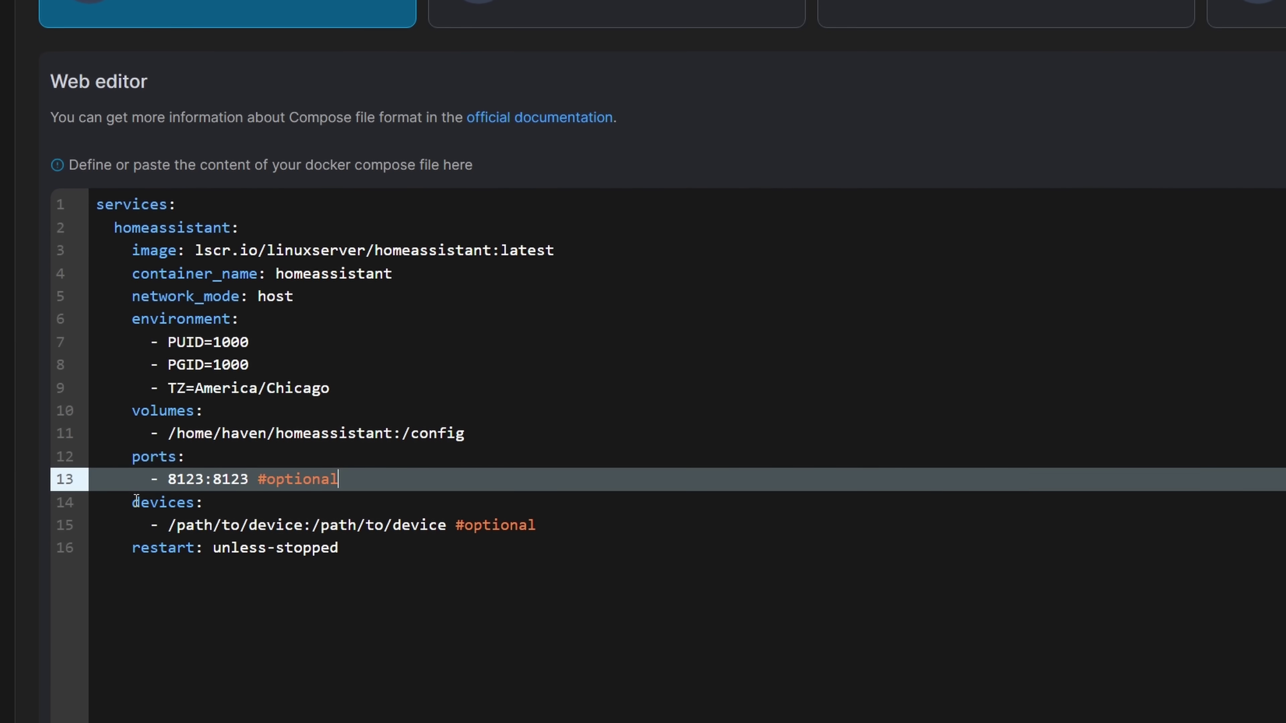
key("Right")
type("#")
key("Down")
key("Home")
type("#")
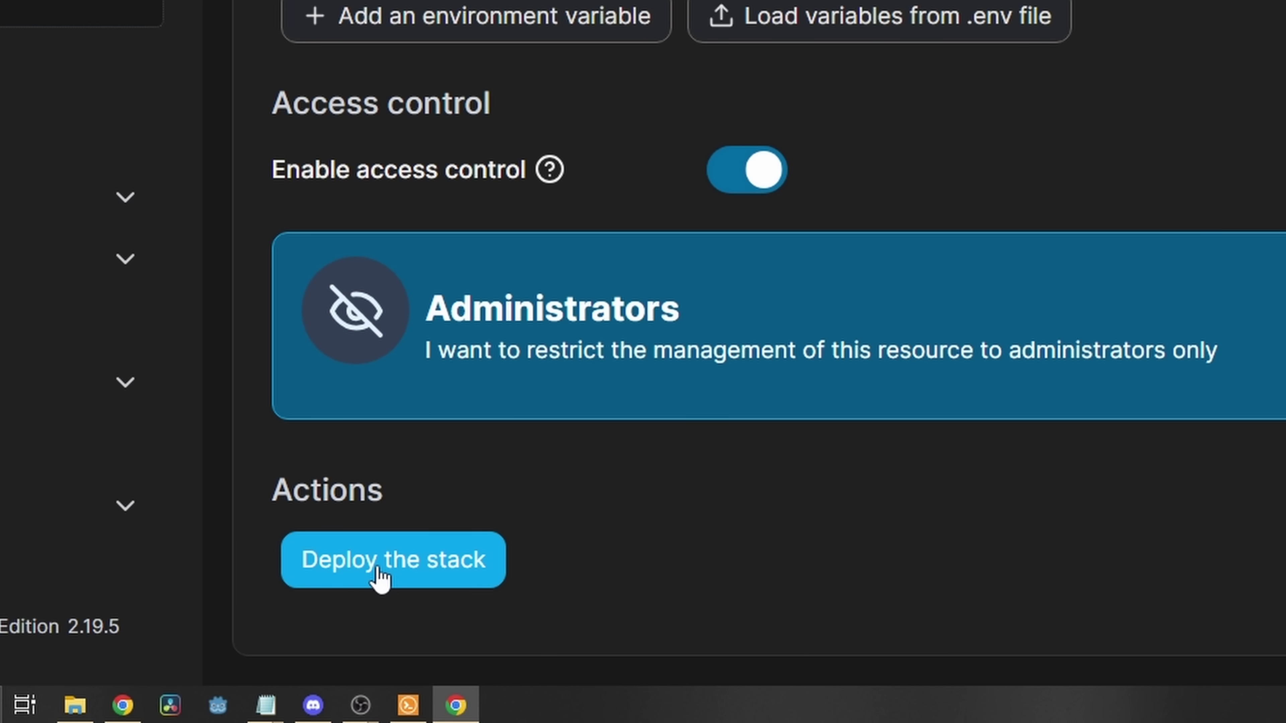
left_click(377, 562)
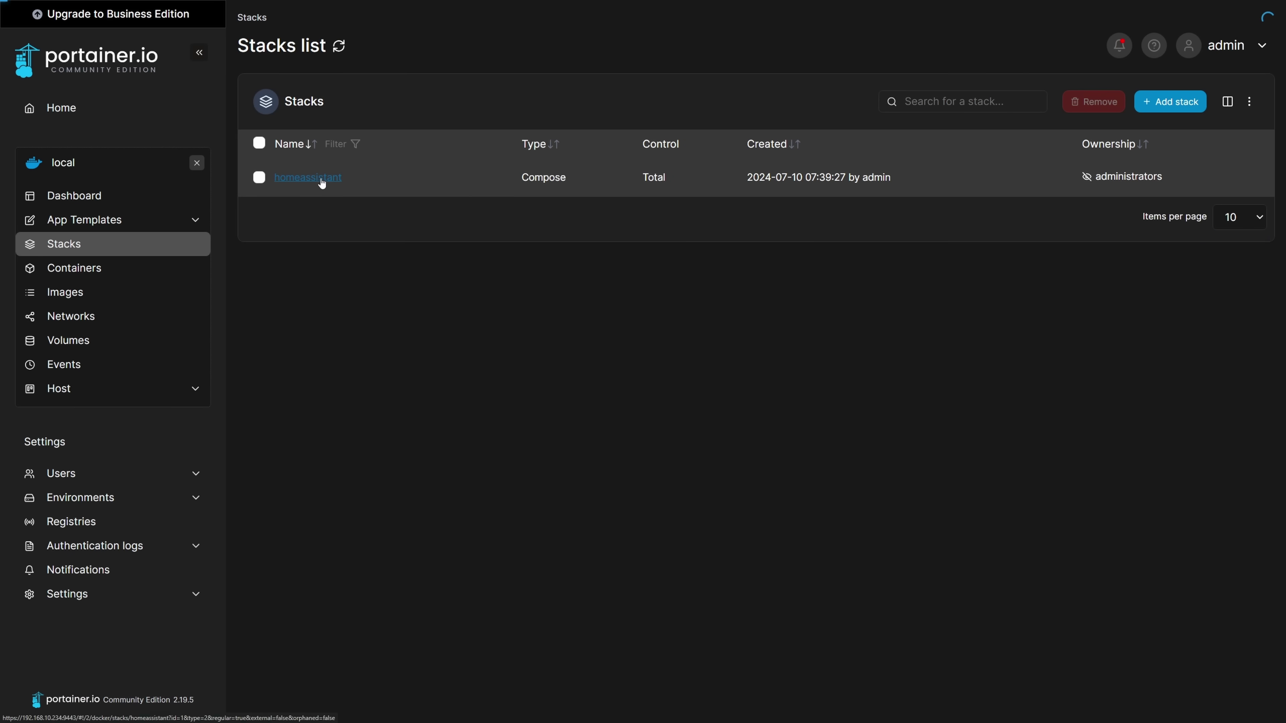
left_click(322, 178)
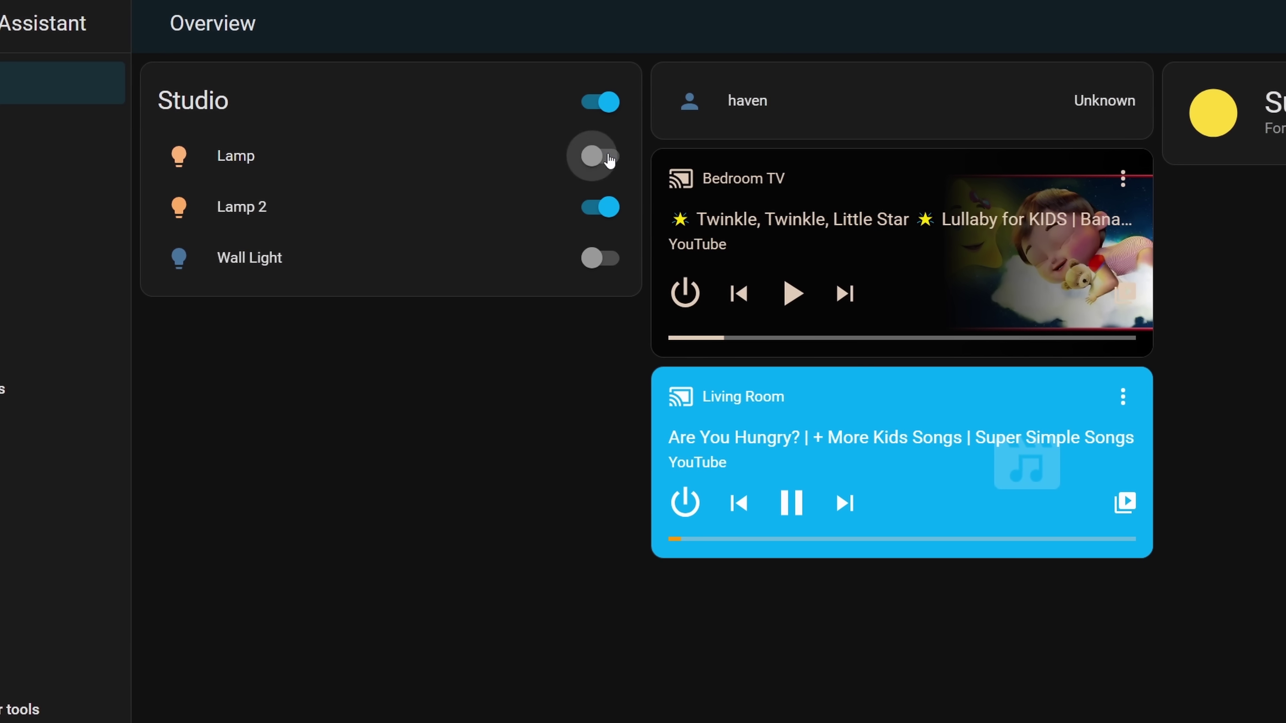
left_click(603, 156)
- Toggle Lamp off and on, toggle Lamp 2, then bring up the Wall Light brightness dialog
left_click(602, 207)
left_click(603, 207)
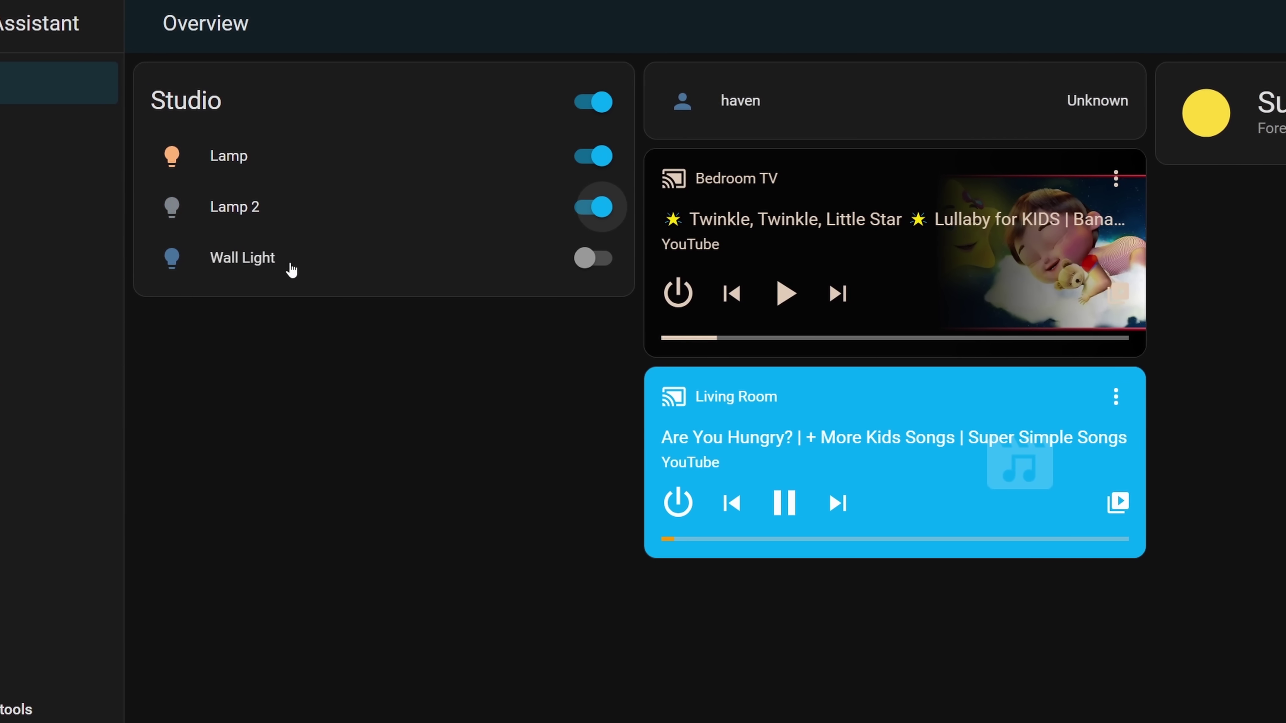
left_click(262, 261)
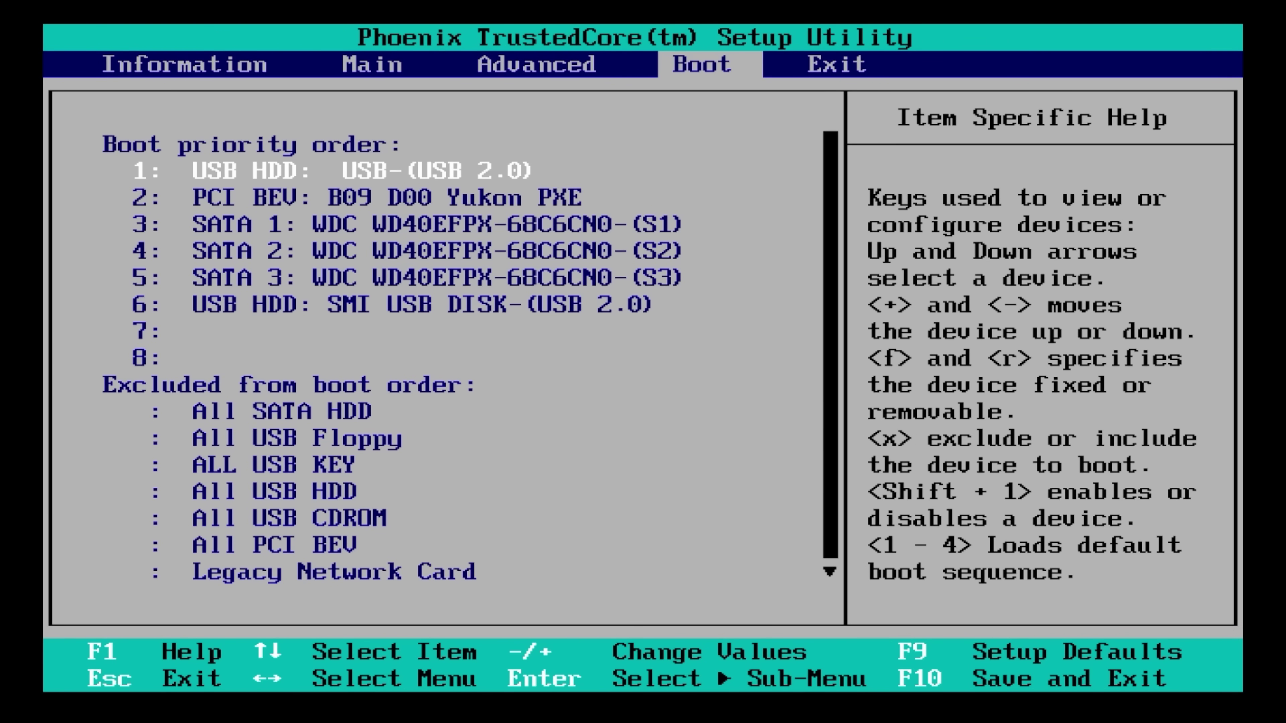
- Move from the Boot tab to the Exit tab showing Exit Saving Changes
key("Right")
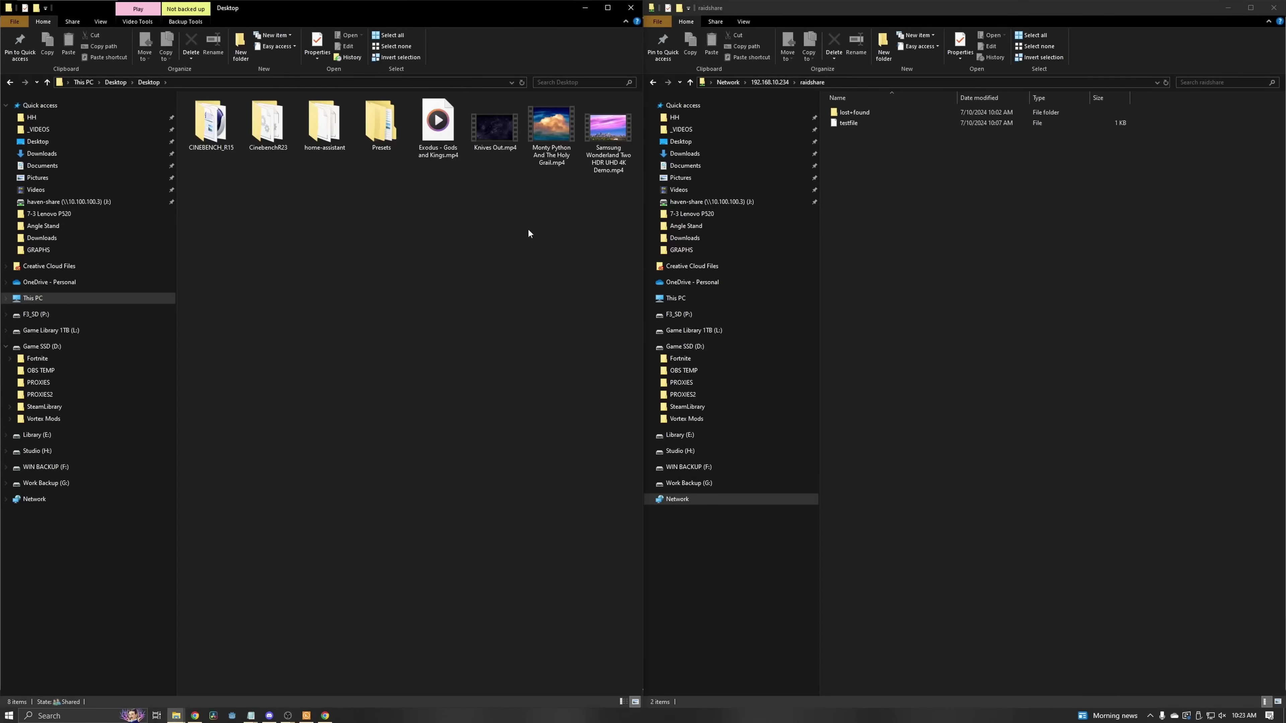
- Drag Samsung Wonderland Two HDR UHD 4K Demo.mp4 from the Desktop into the raidshare window
left_click_drag(897, 242, 906, 241)
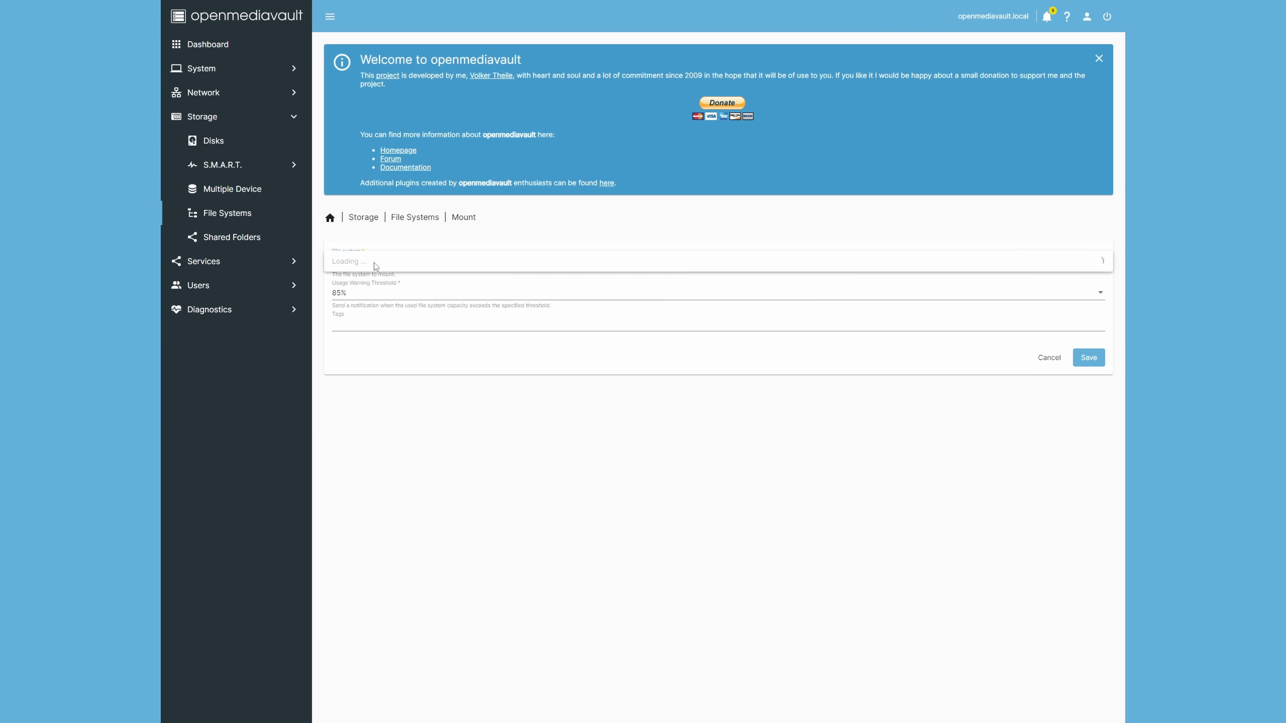
- Select /dev/md0 [EXT4, 3.63 TiB] as the file system and save the mount
left_click(381, 264)
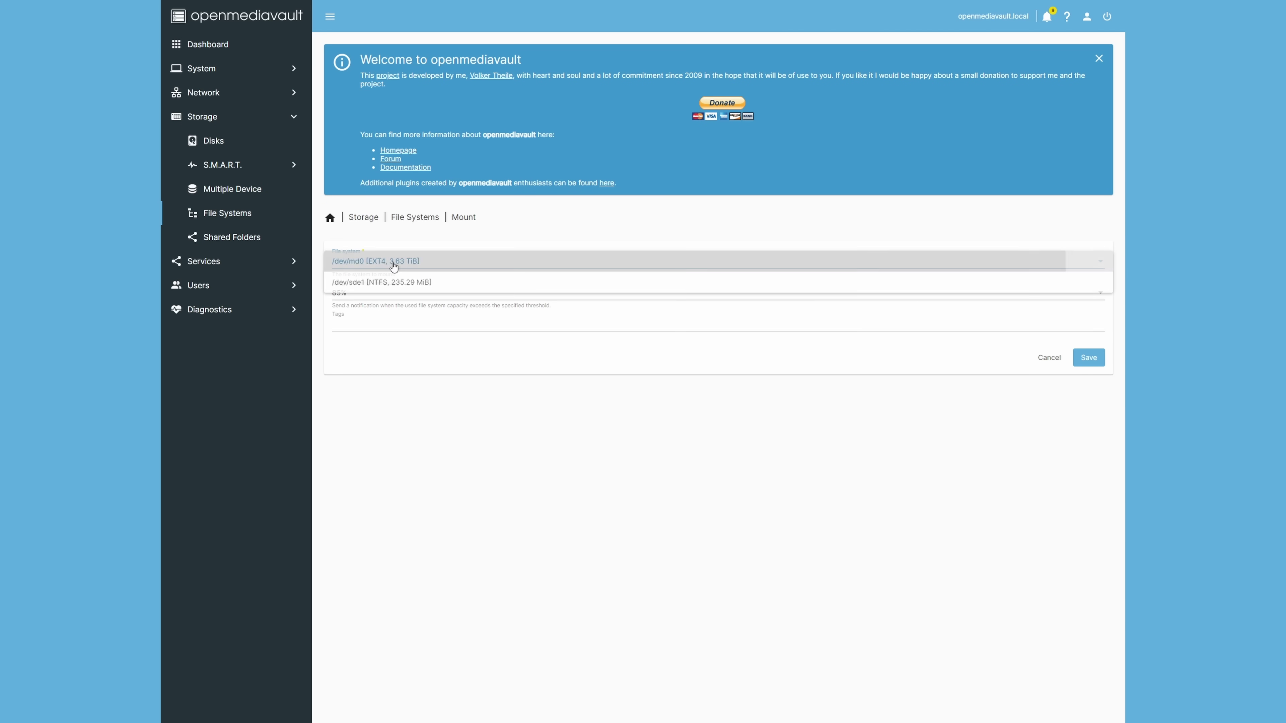
left_click(1099, 360)
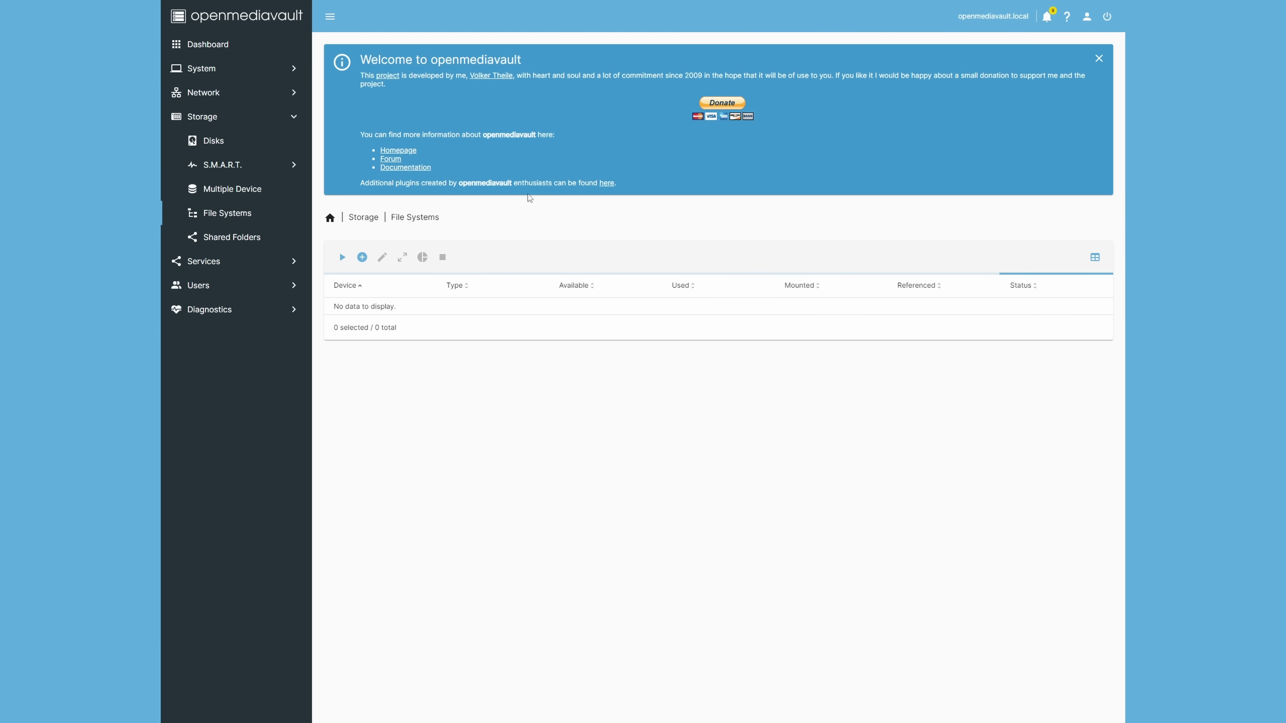
- Apply the pending configuration changes from the banner and confirm with Yes
left_click(1099, 235)
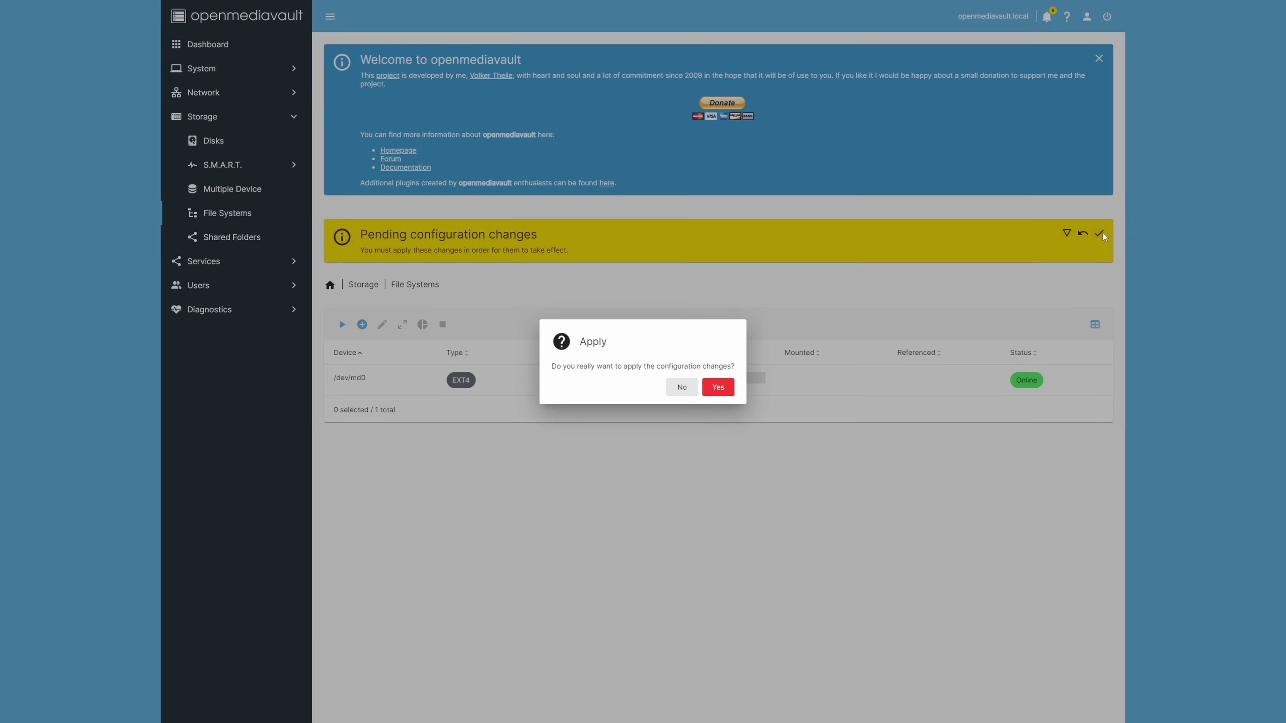
left_click(719, 388)
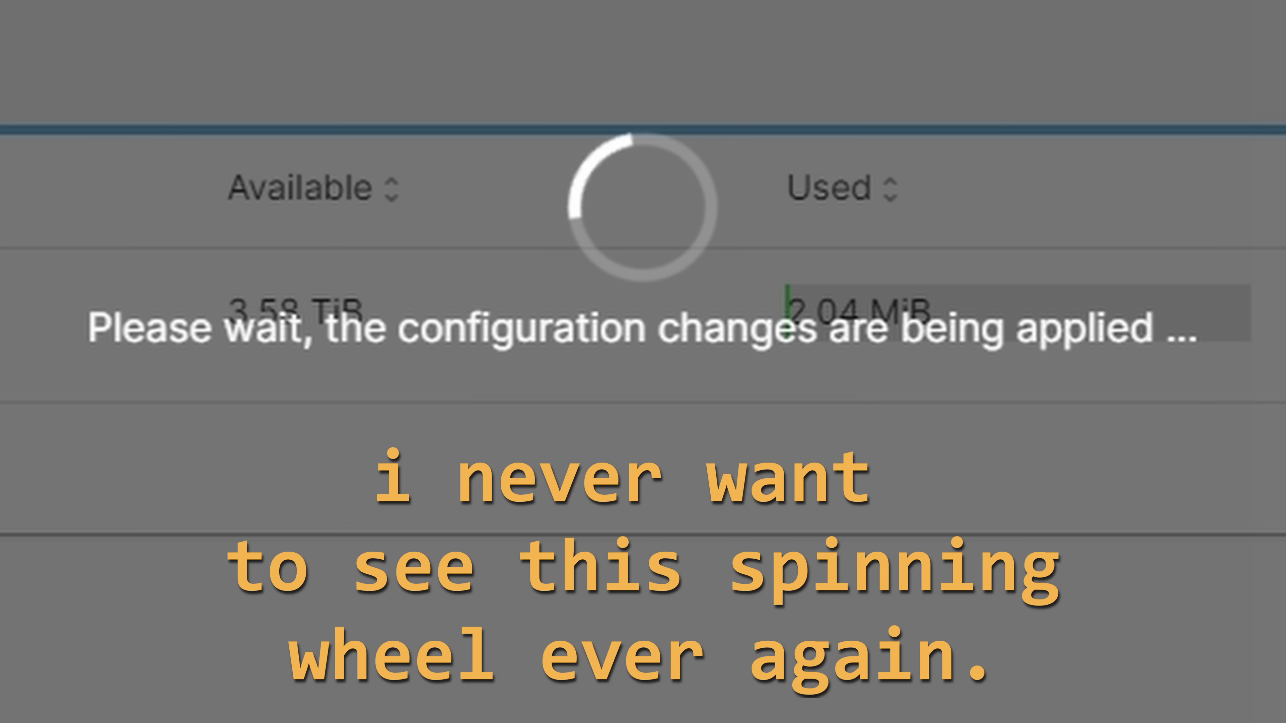
- Enter the new user's name and password, leaving Email blank, and move to Confirm password
type("en")
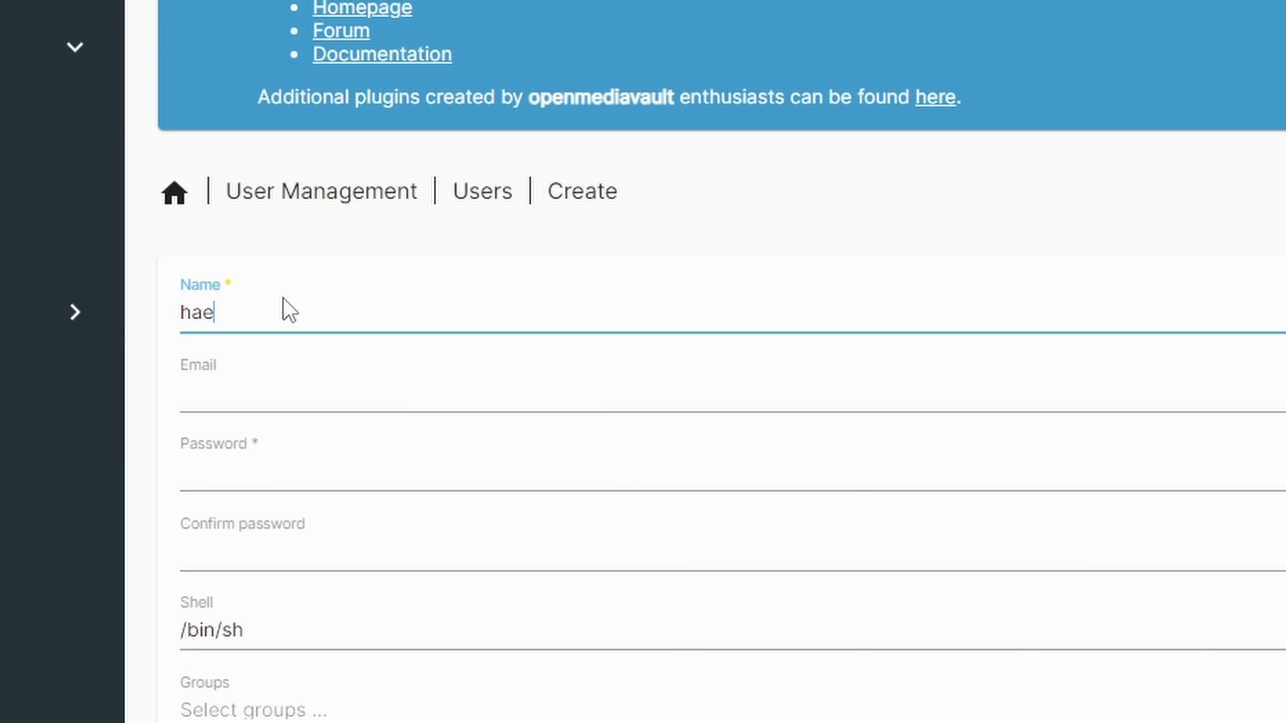
key("Tab")
key("Tab")
type("•••••")
key("Tab")
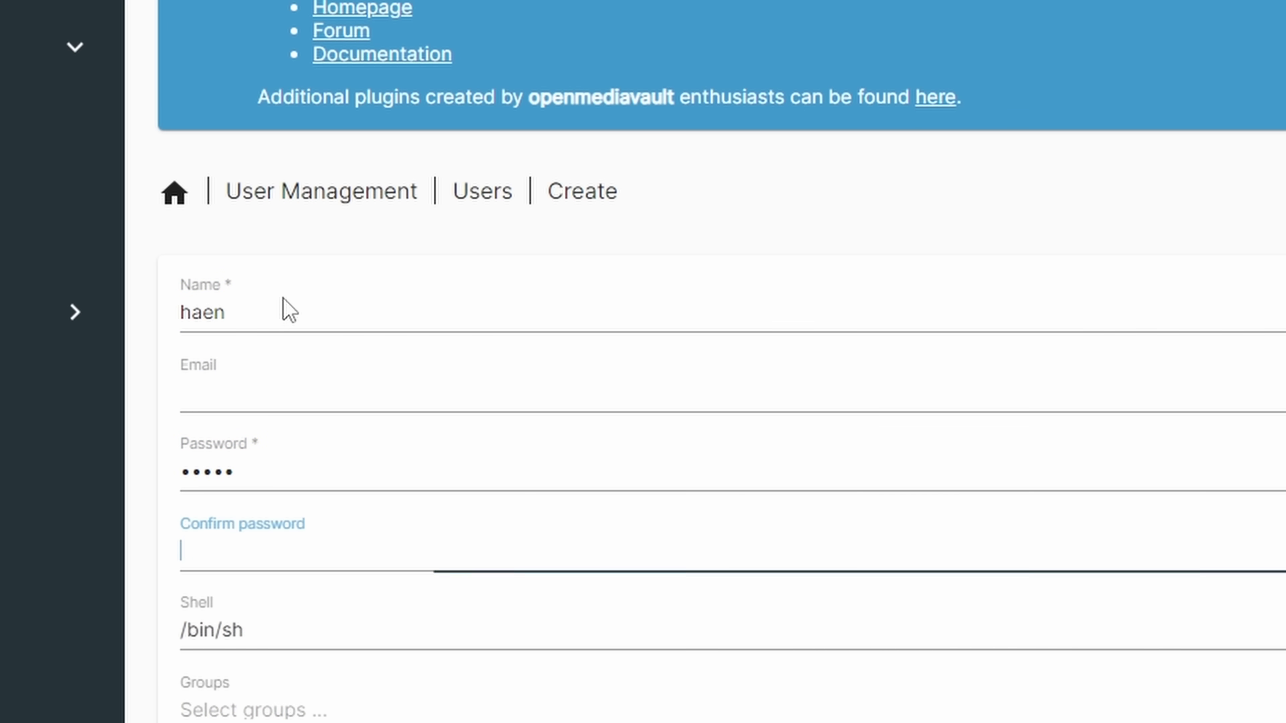
key("Tab")
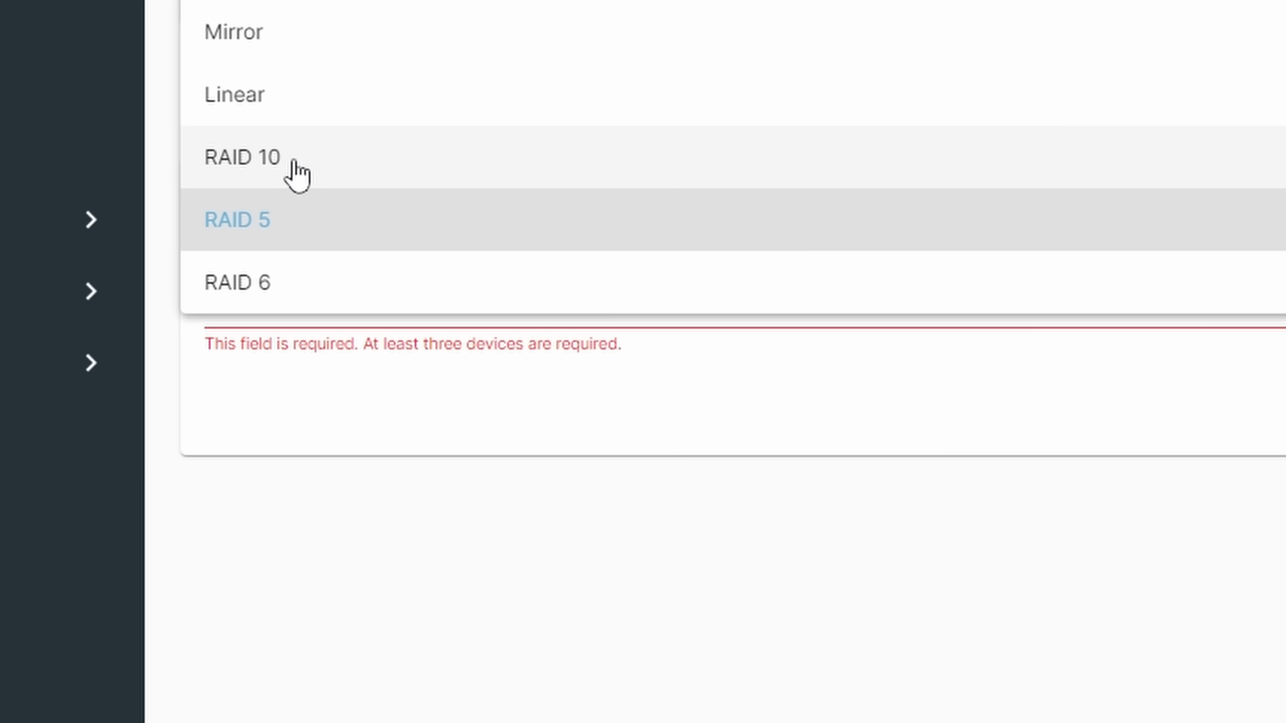
- Choose the Mirror level and select drives sda, sdb and sdc for the new array
left_click(278, 42)
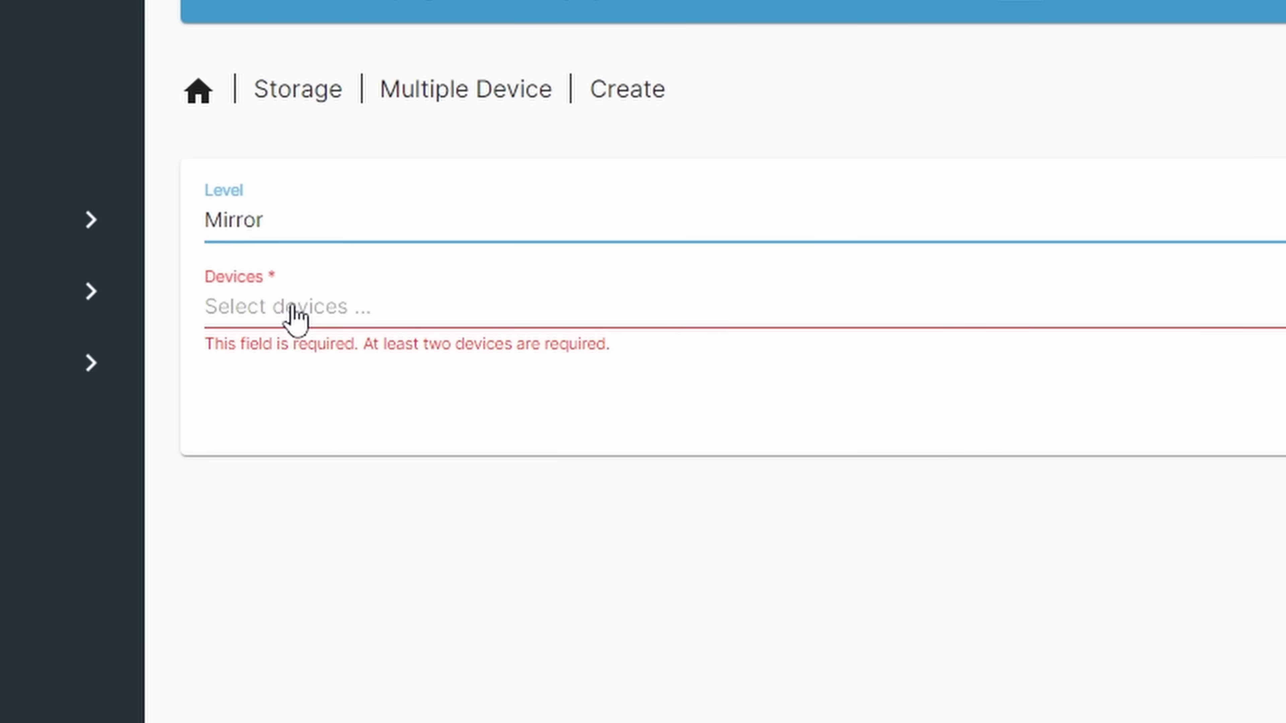
left_click(297, 320)
left_click(263, 319)
left_click(264, 374)
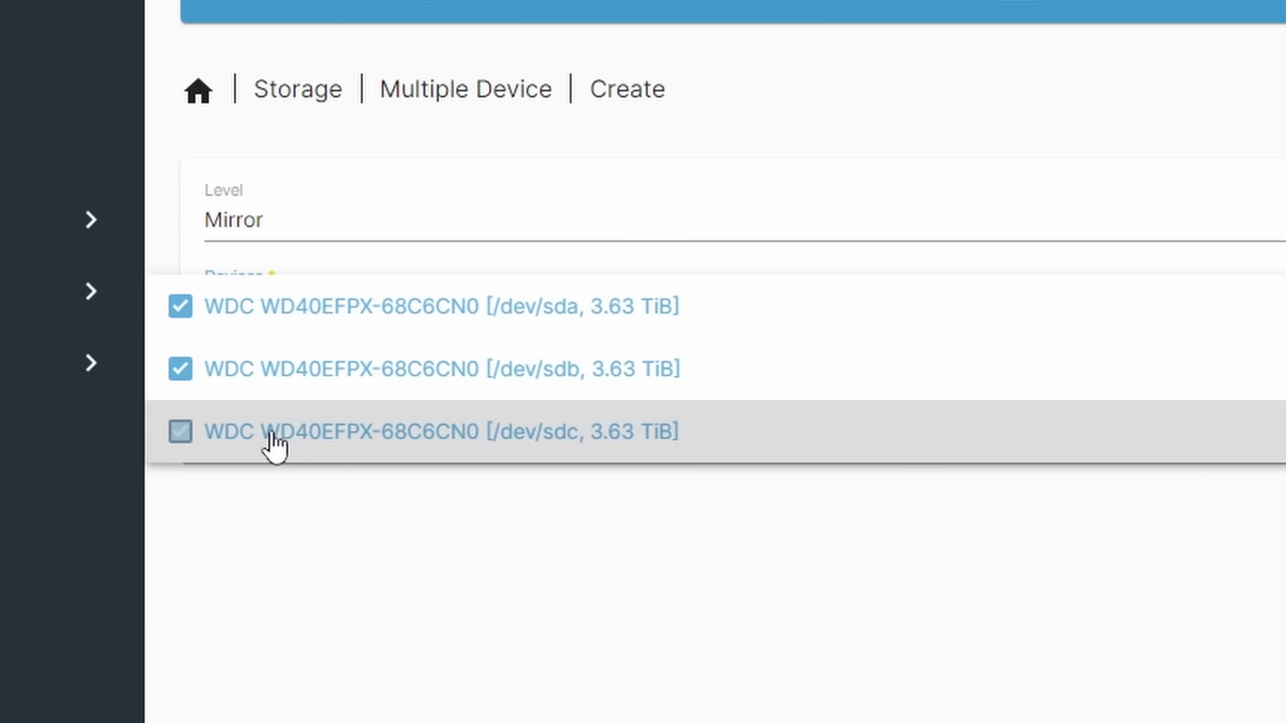
left_click(273, 442)
left_click(373, 603)
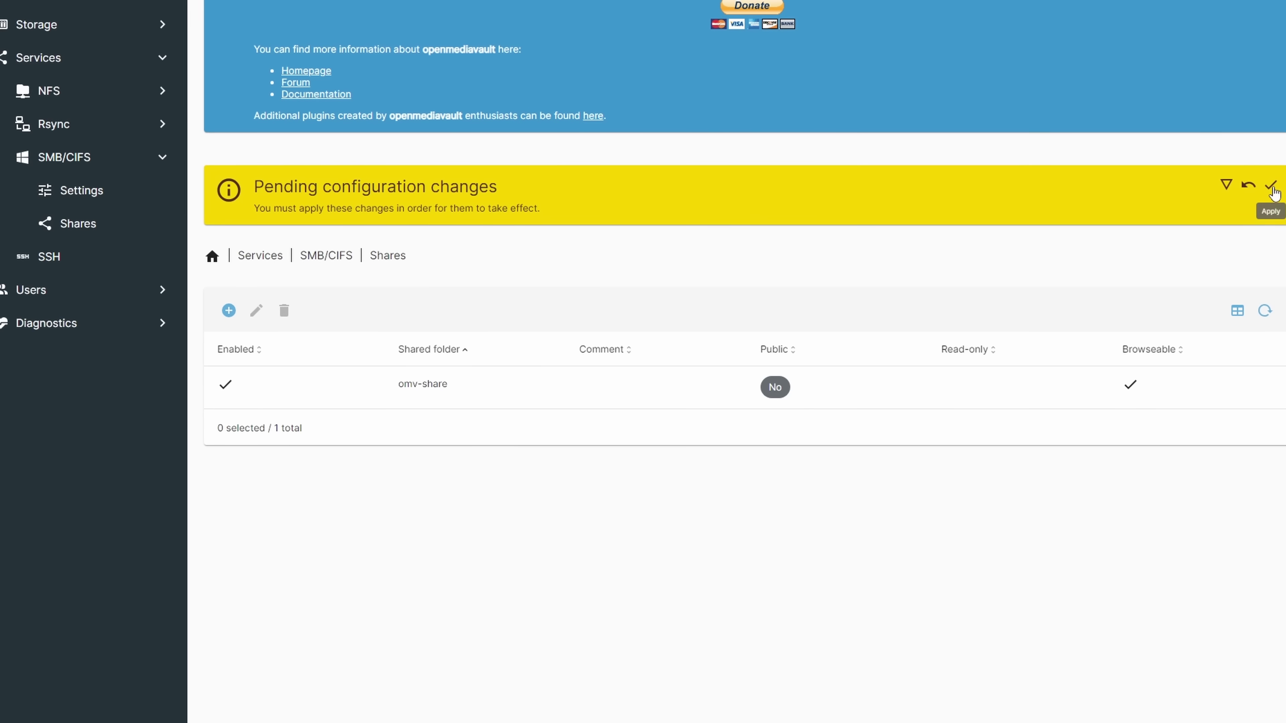
- Apply the pending configuration changes for the omv-share SMB share, confirming with Yes
left_click(1269, 185)
left_click(747, 397)
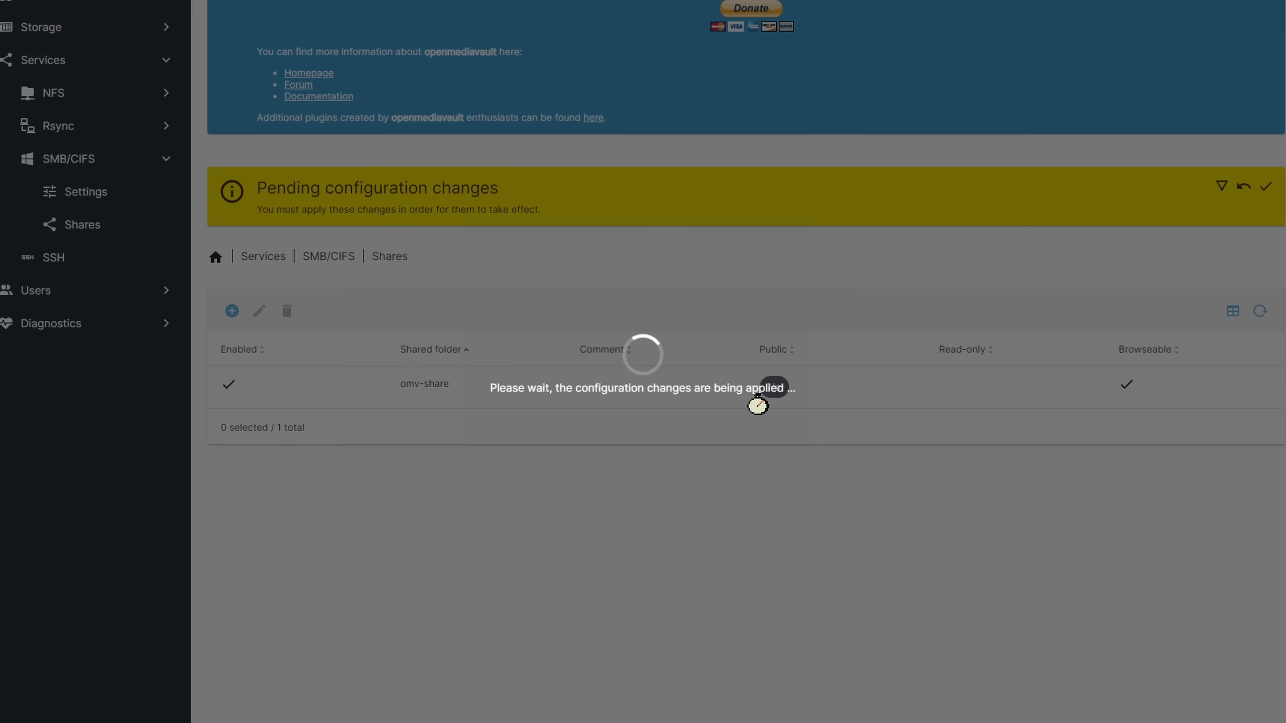